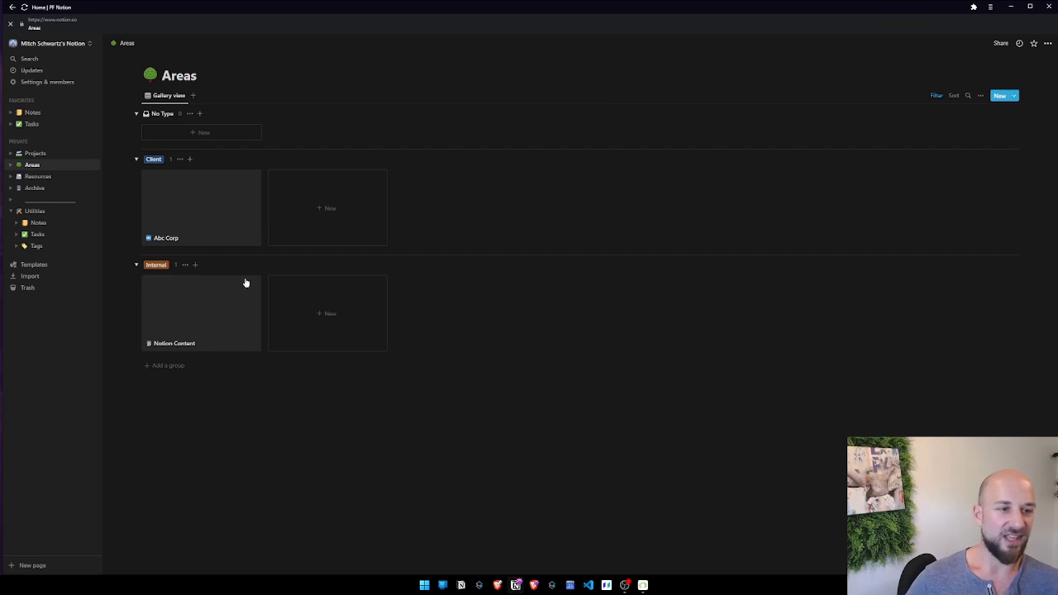
# Open the Notes database and duplicate its list view.
pyautogui.click(59, 153)
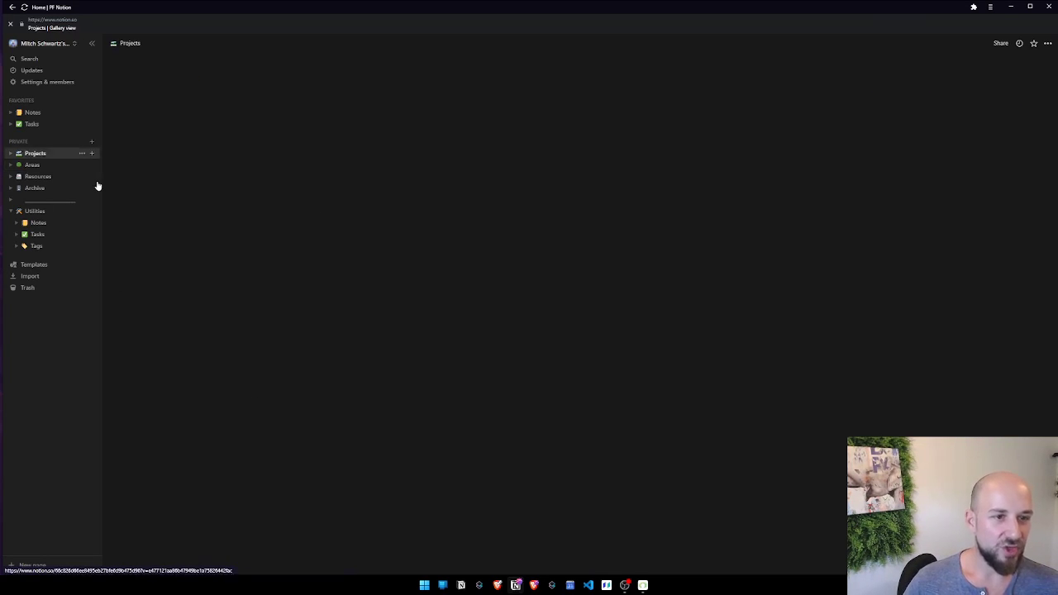
pyautogui.click(62, 112)
pyautogui.click(162, 97)
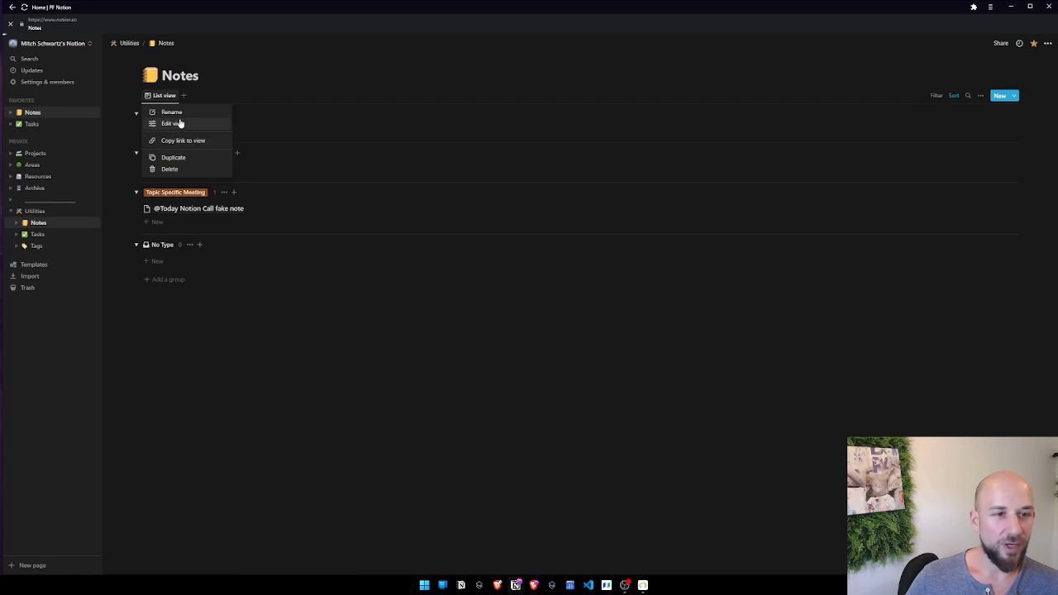
pyautogui.press('Return')
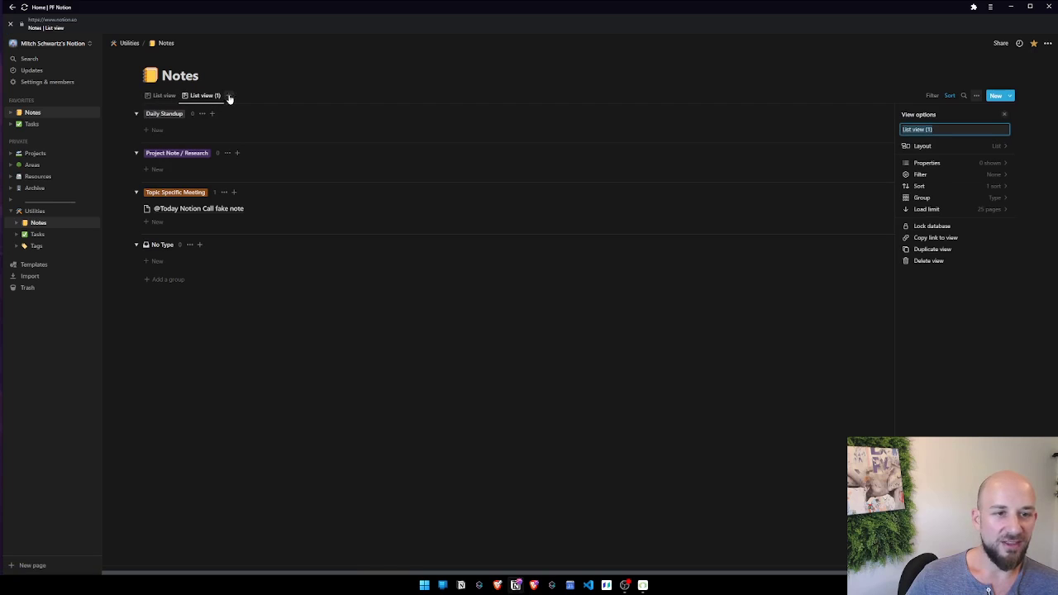
# Change the duplicated Notes view to a Timeline layout based on the Created property, with the table shown.
pyautogui.click(206, 97)
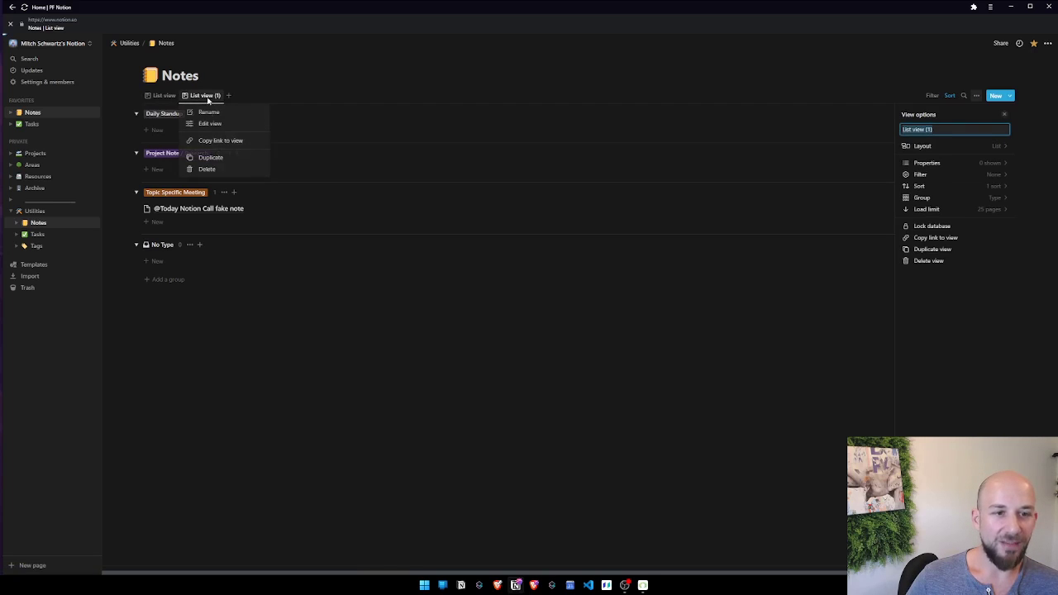
pyautogui.click(973, 154)
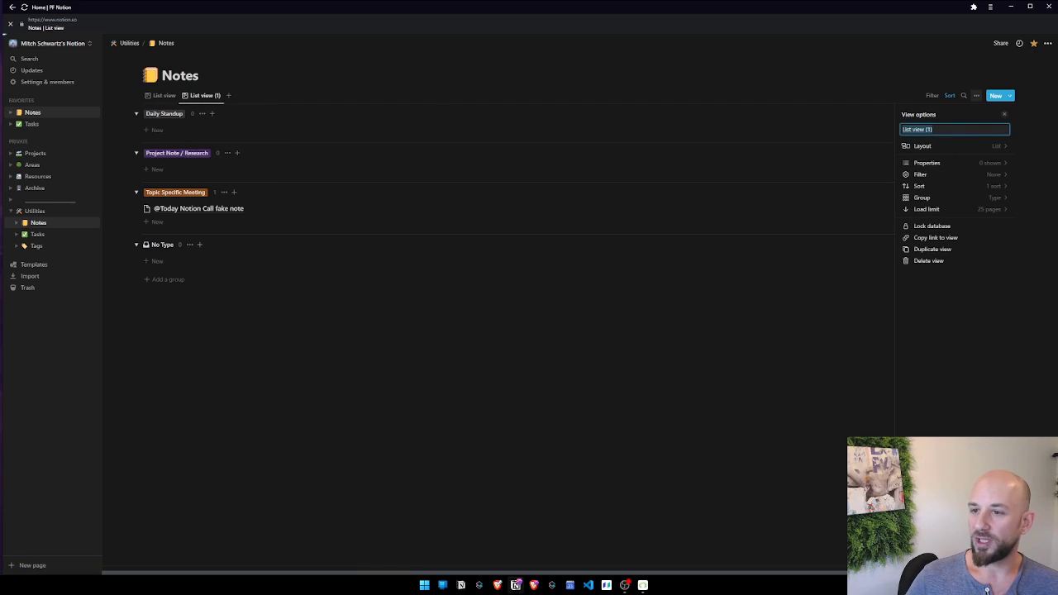
pyautogui.click(967, 147)
pyautogui.click(988, 140)
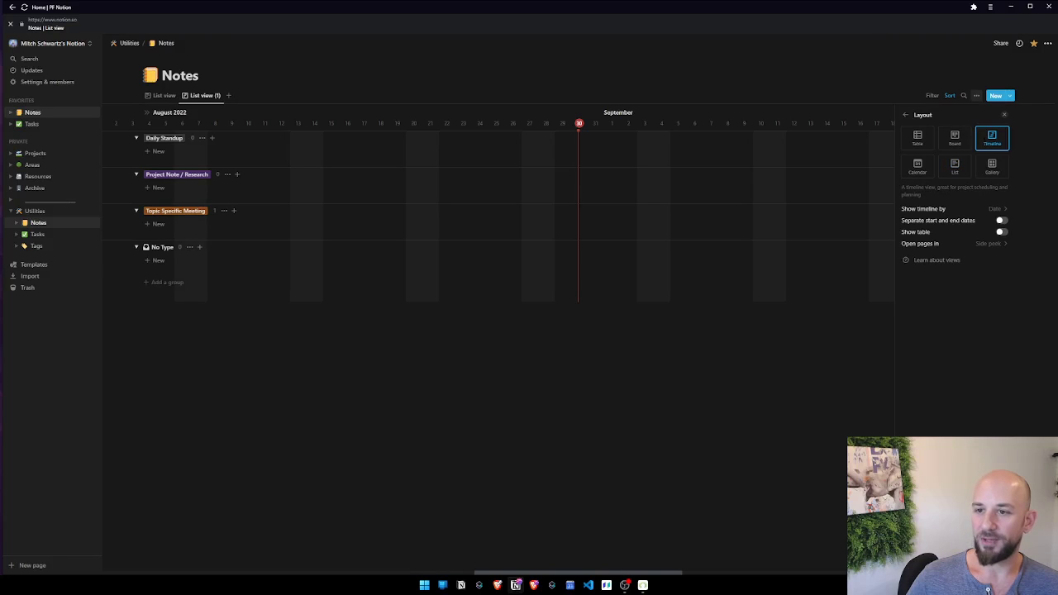
pyautogui.click(981, 211)
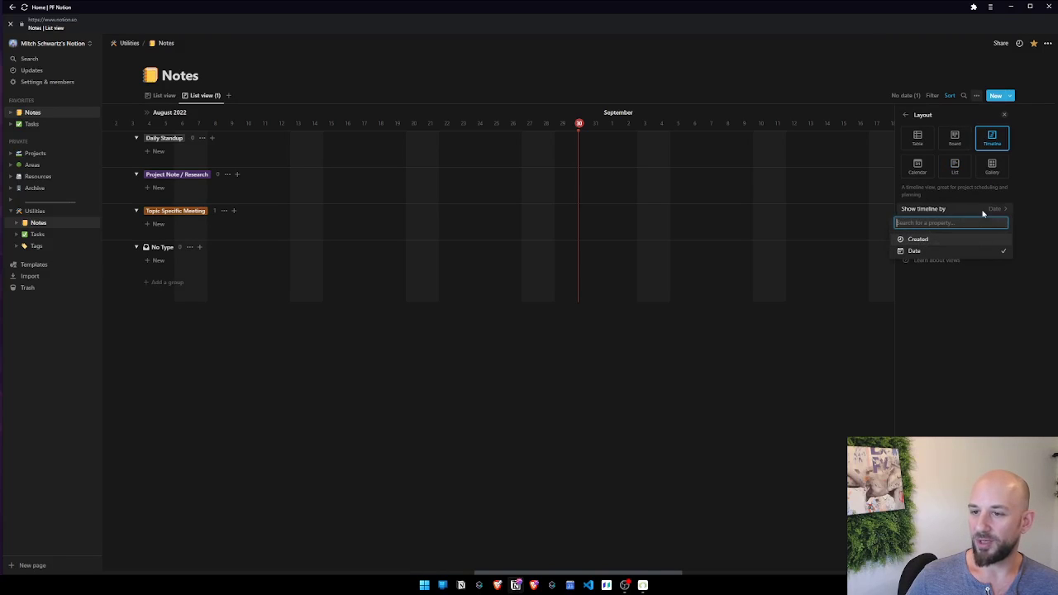
pyautogui.click(979, 241)
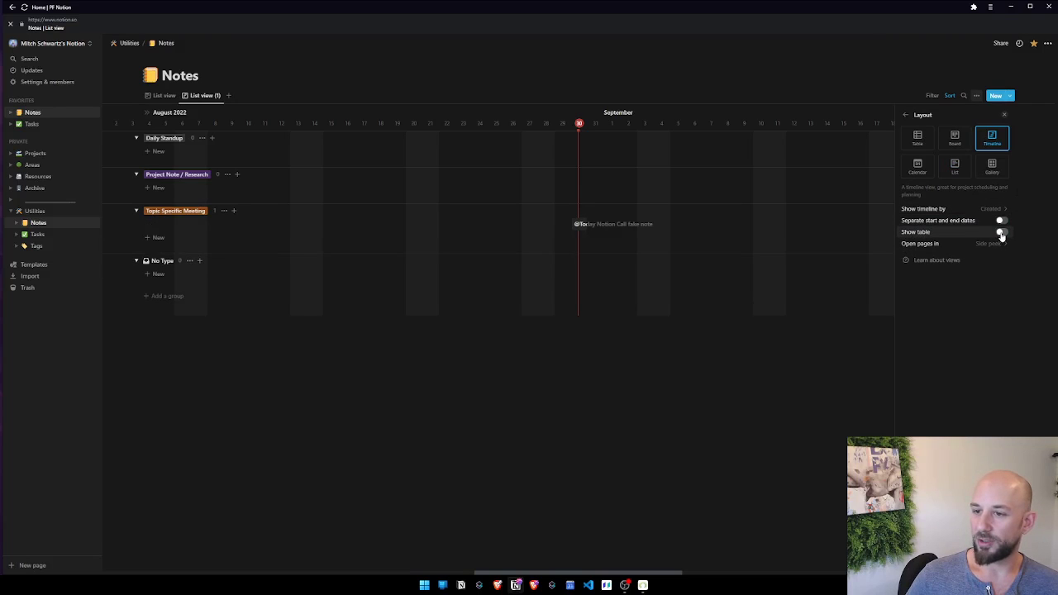
pyautogui.click(1001, 234)
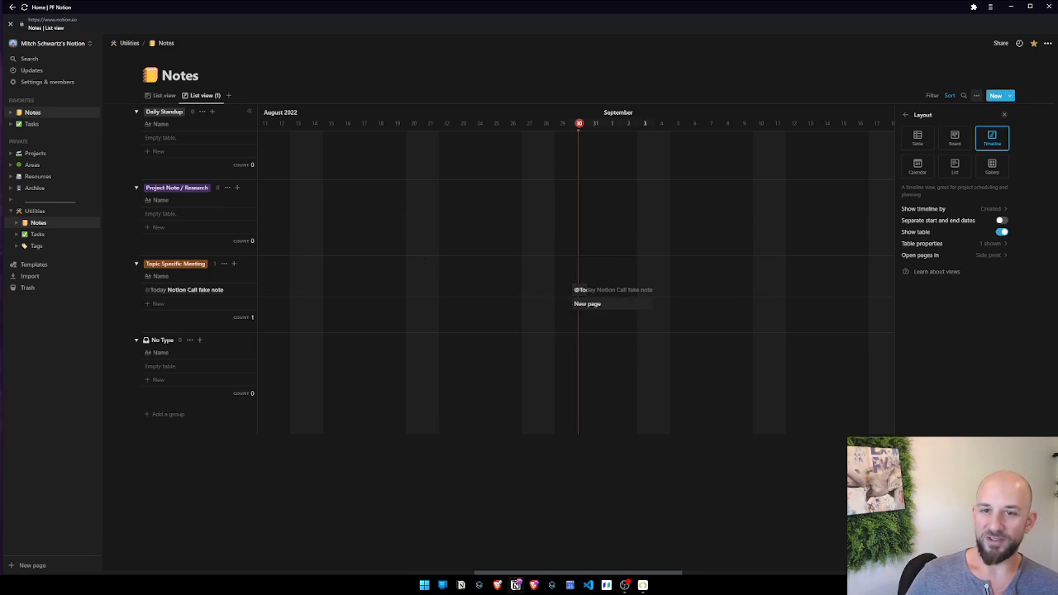
# Add a second sort by Date, ascending, to the new Notes view.
pyautogui.click(950, 96)
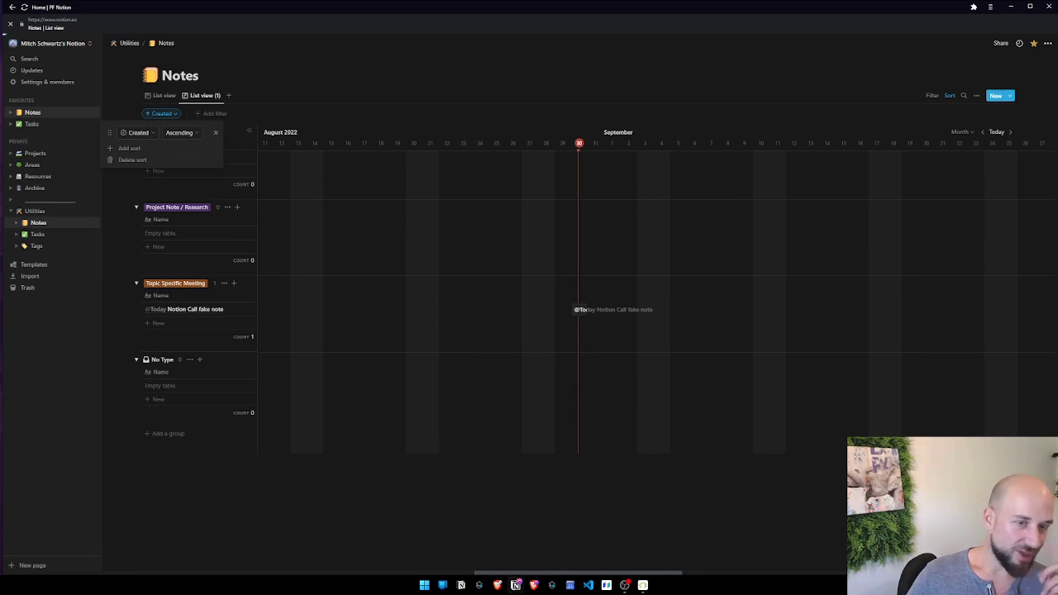
pyautogui.click(130, 149)
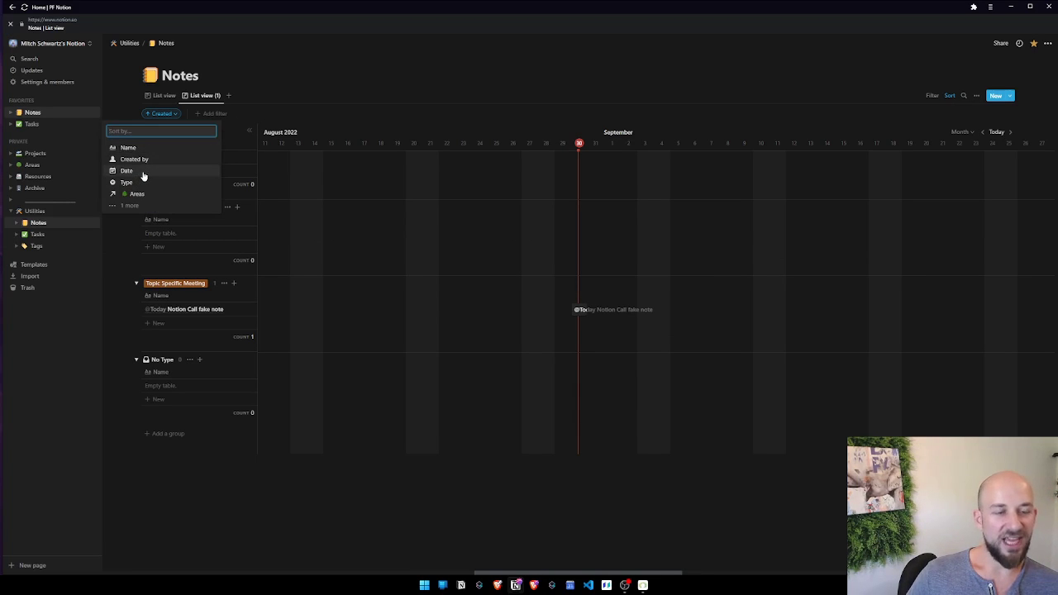
pyautogui.click(143, 173)
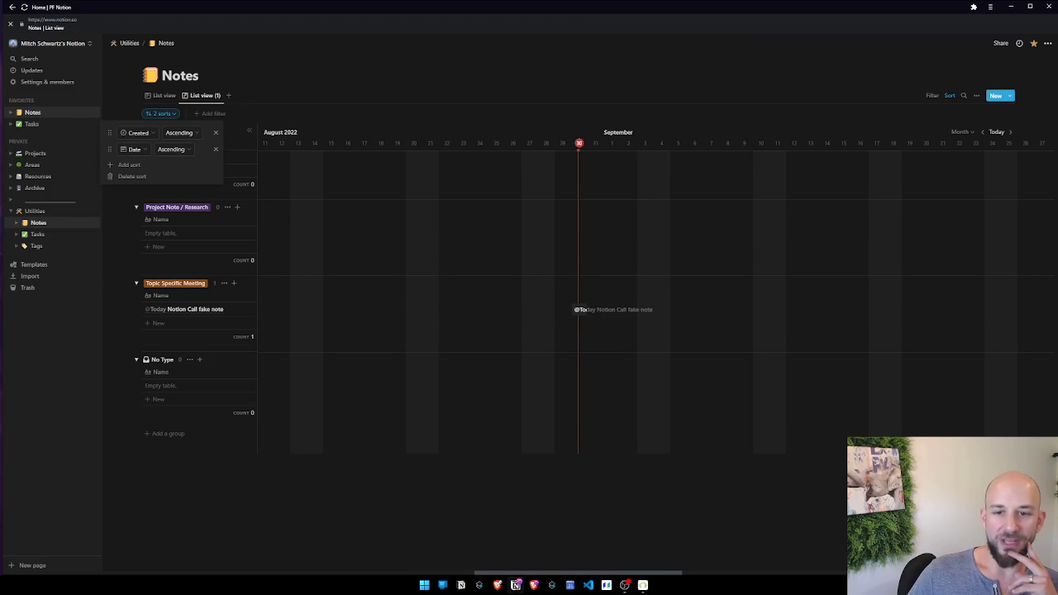
pyautogui.press('Escape')
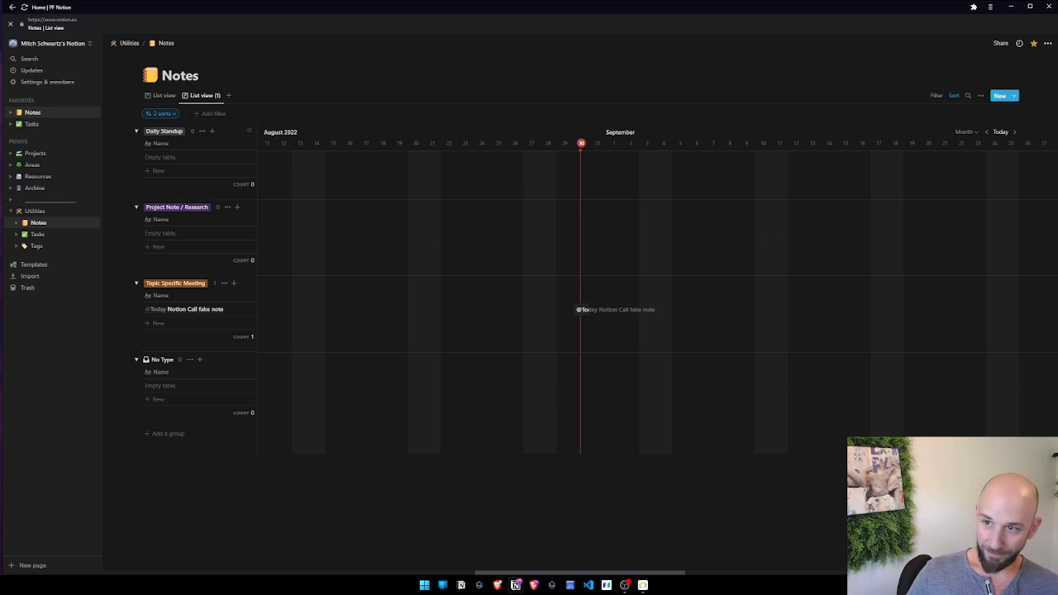
# Rename the duplicated Notes view as Timeline.
pyautogui.click(207, 96)
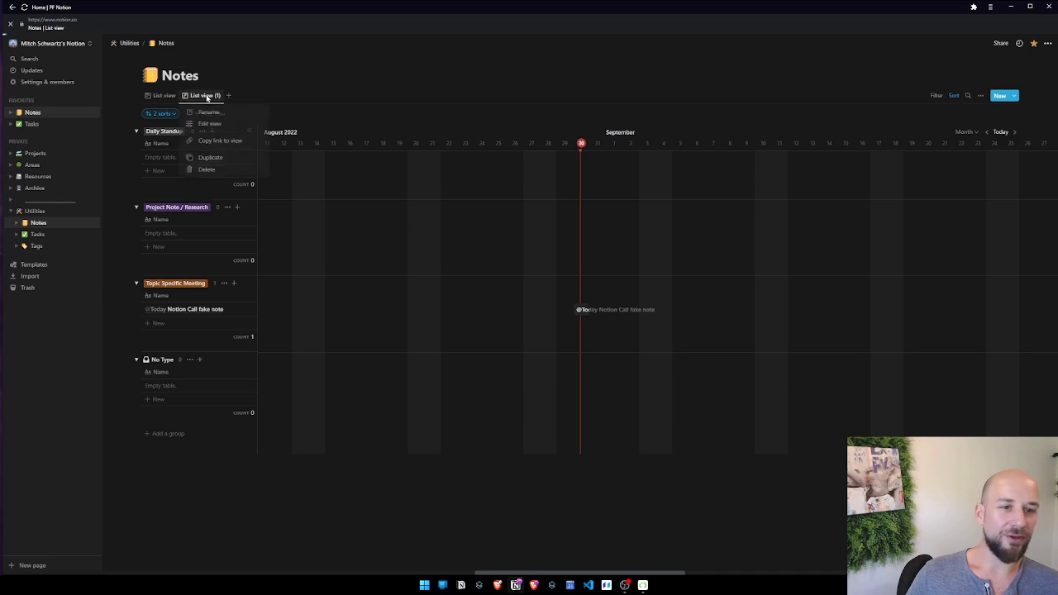
pyautogui.click(217, 123)
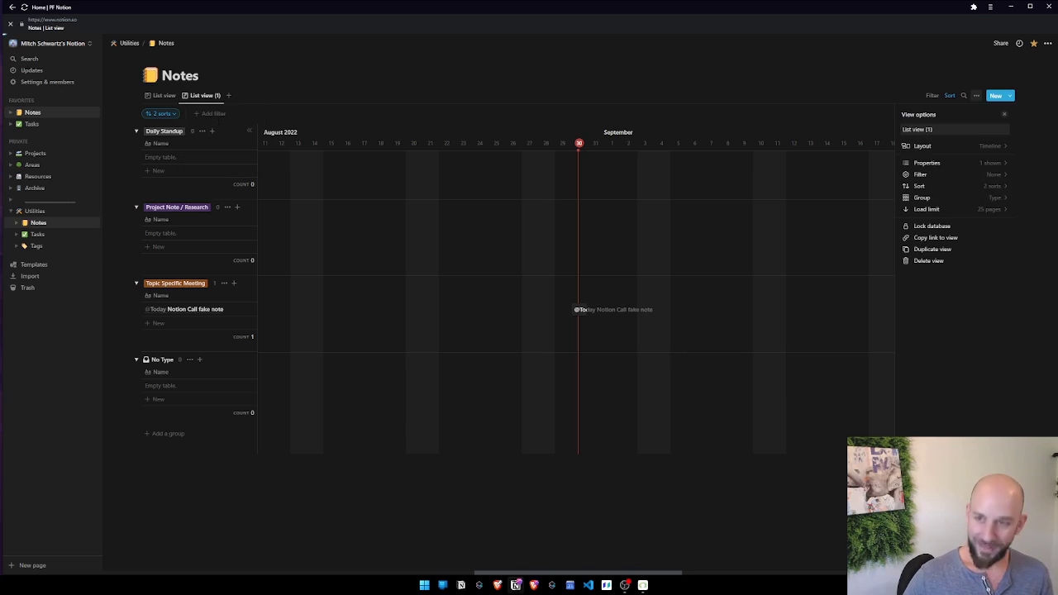
pyautogui.tripleClick(947, 130)
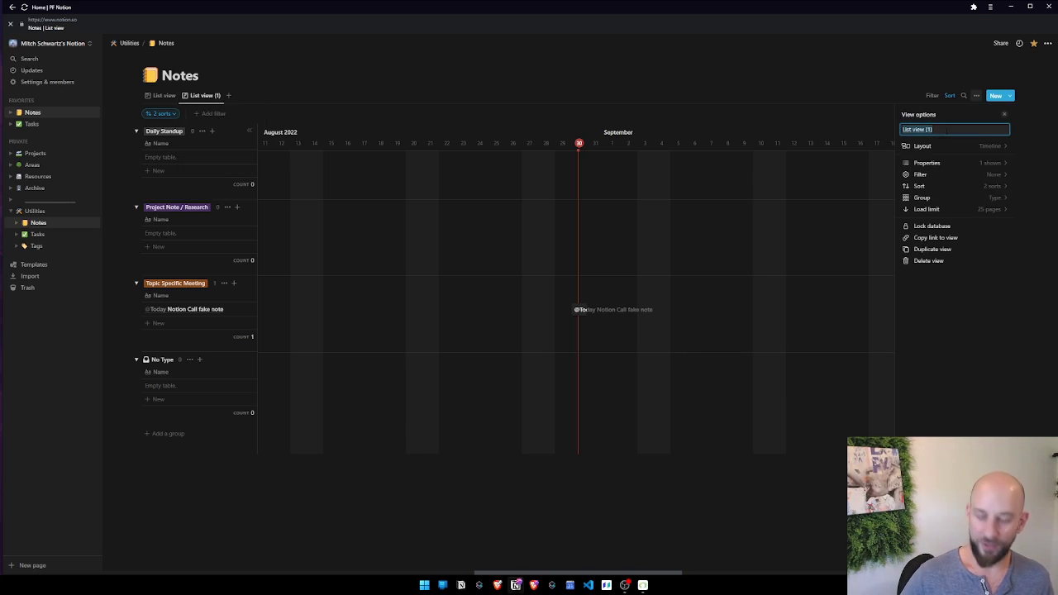
pyautogui.write('Timeline')
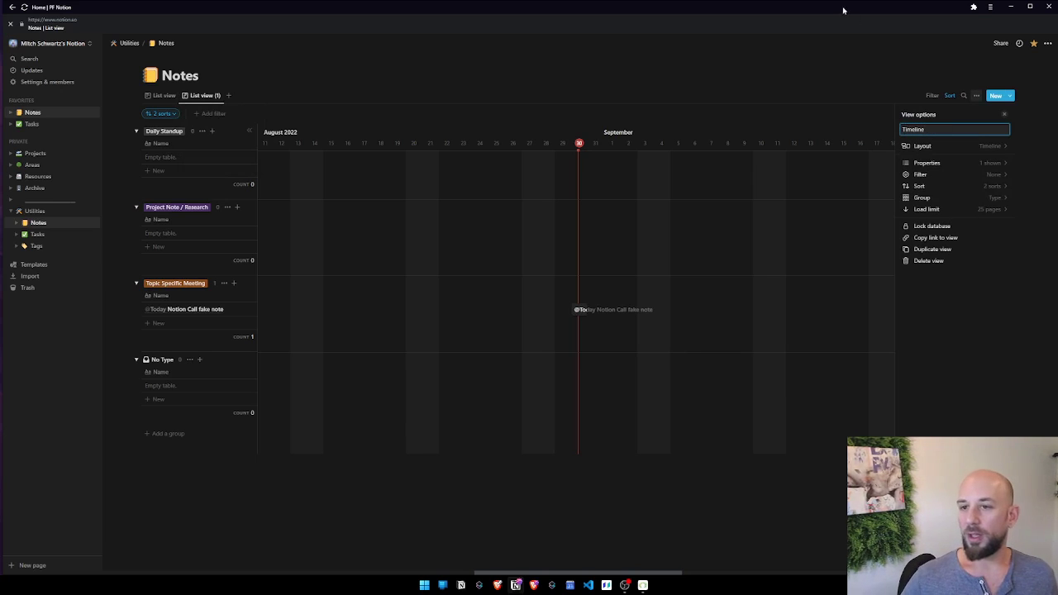
pyautogui.click(815, 53)
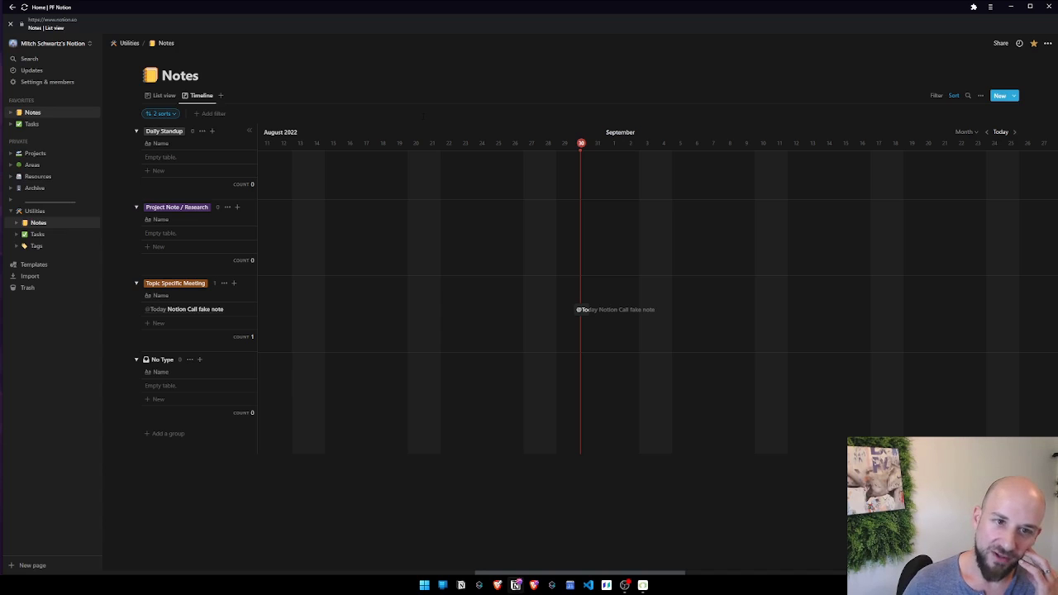
pyautogui.click(582, 310)
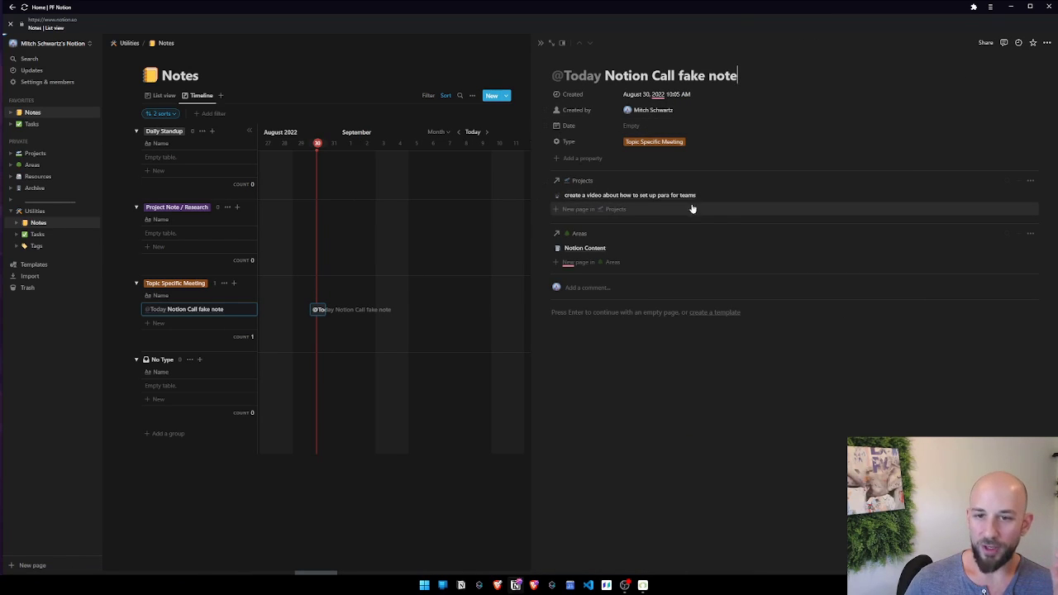
pyautogui.click(547, 184)
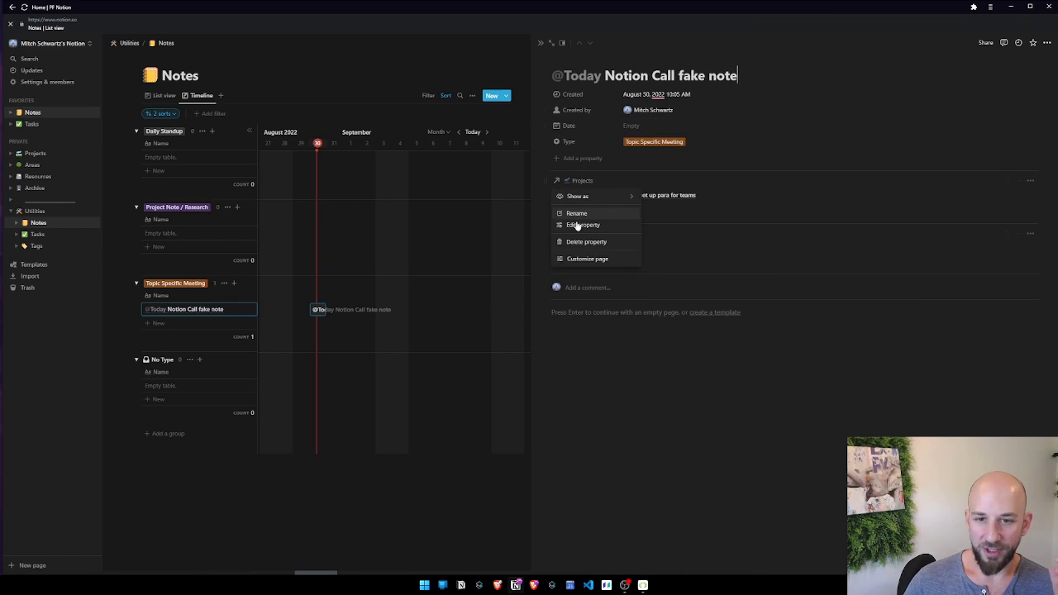
pyautogui.moveTo(603, 196)
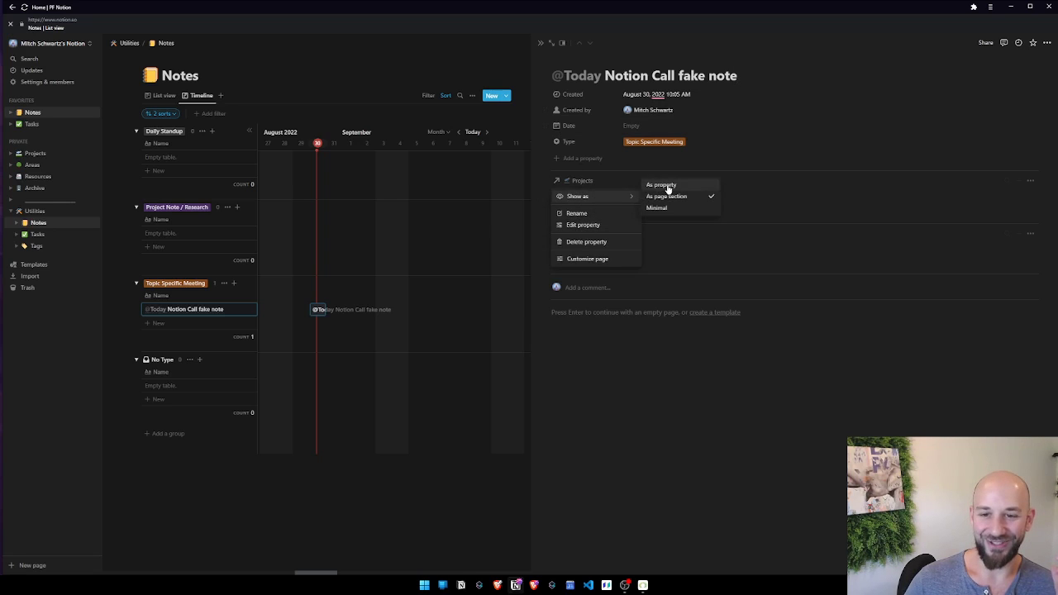
pyautogui.click(661, 185)
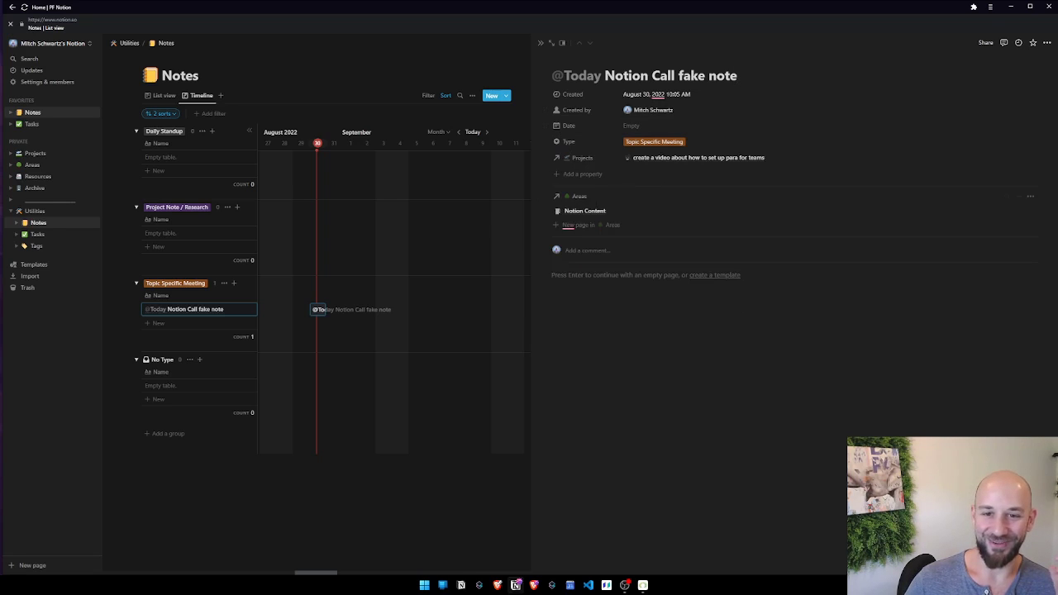
pyautogui.click(545, 212)
pyautogui.moveTo(595, 211)
pyautogui.click(661, 199)
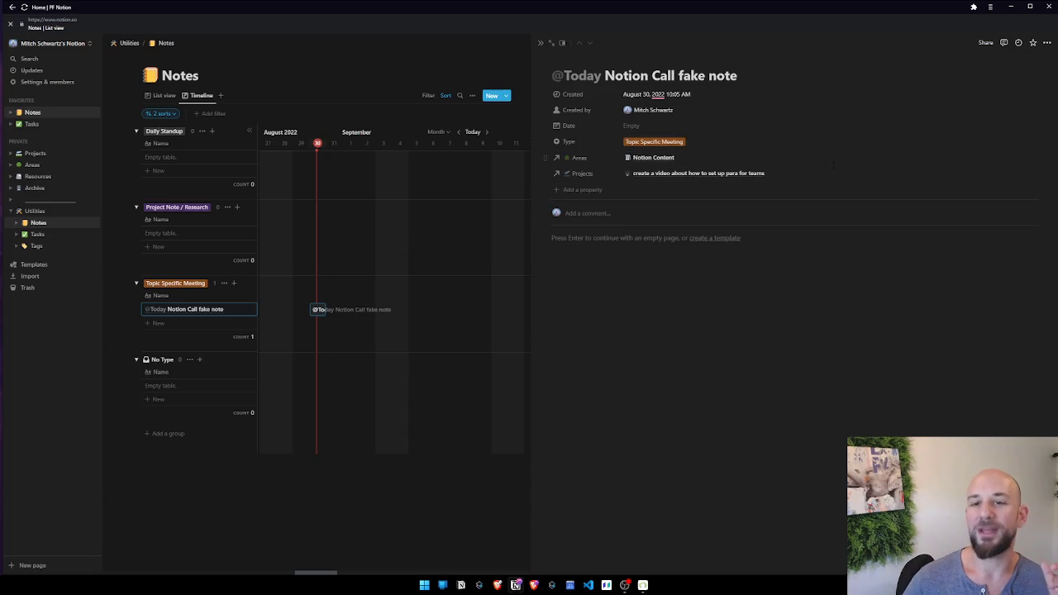
pyautogui.click(665, 161)
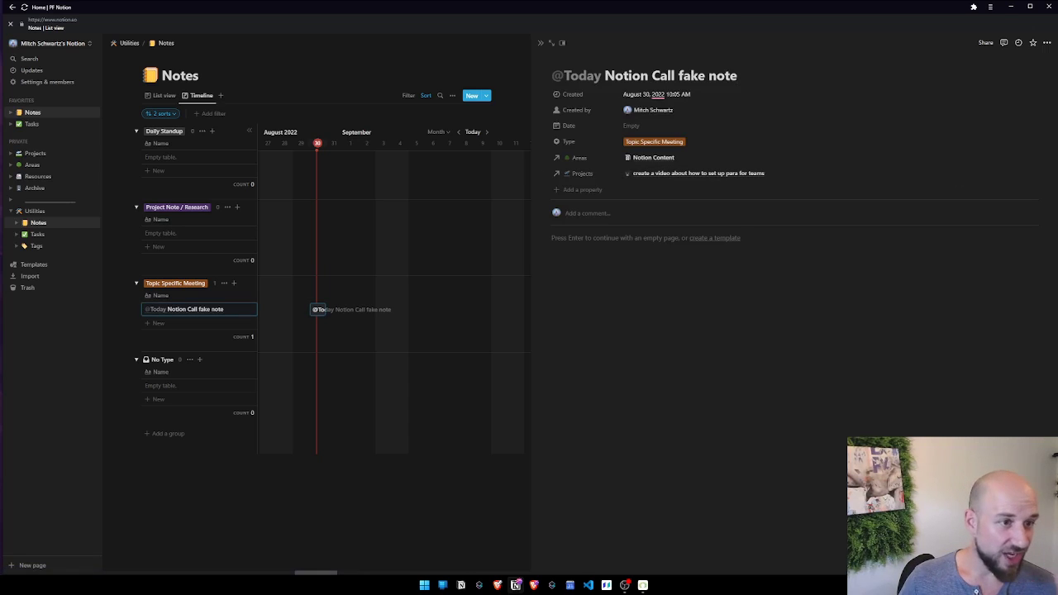
# Check the linked notes, tasks and areas of the project "create a video about how to set up para for teams".
pyautogui.click(41, 155)
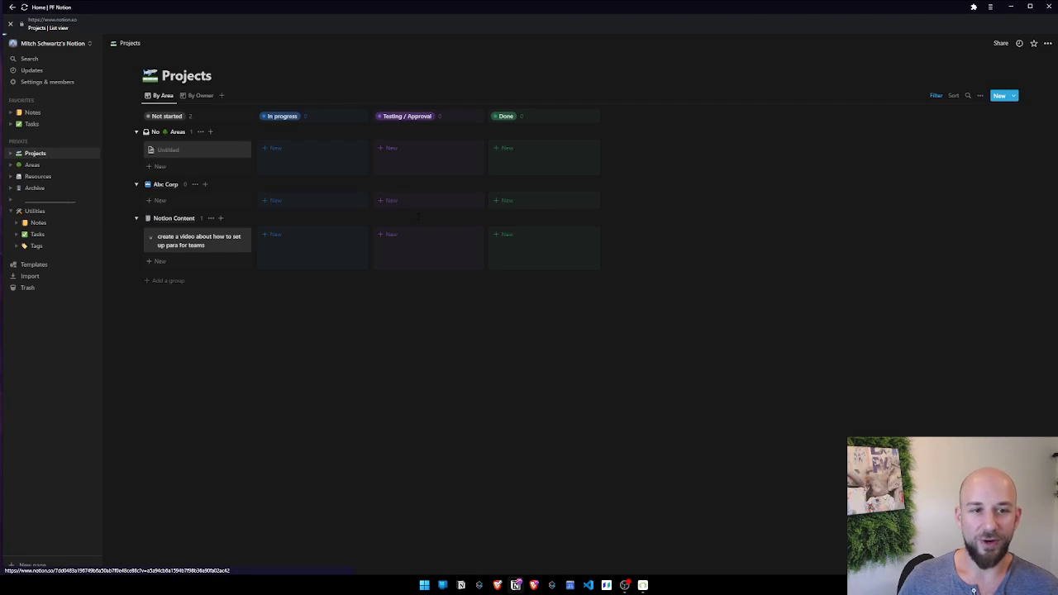
pyautogui.click(199, 243)
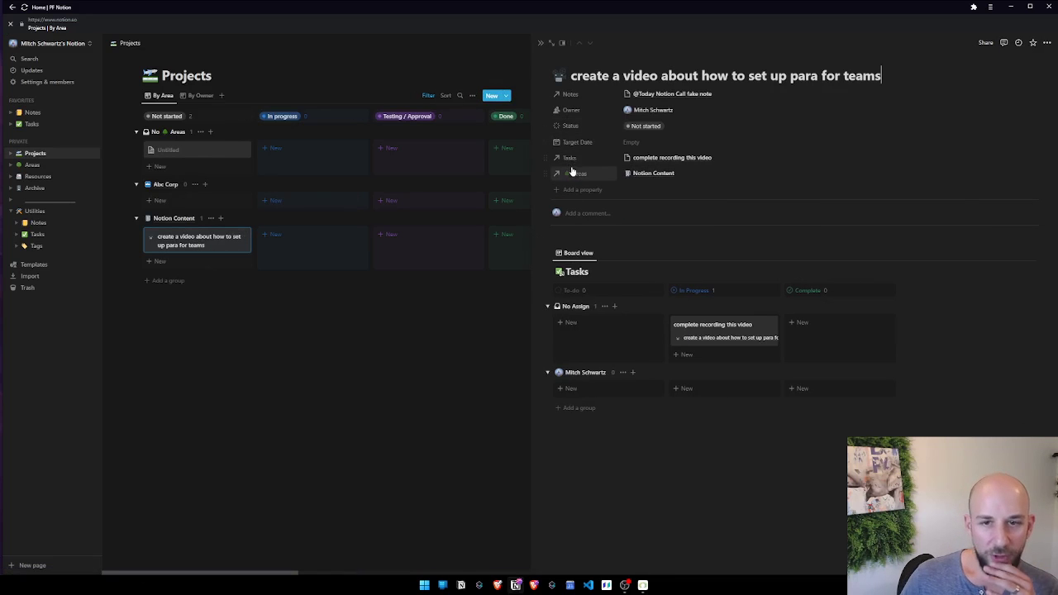
pyautogui.click(37, 112)
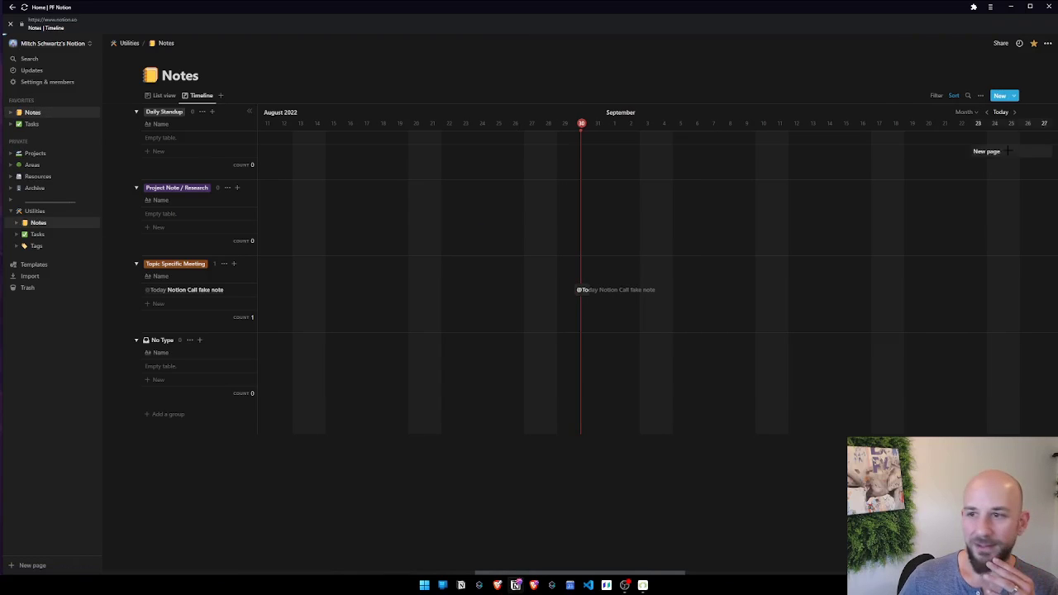
pyautogui.click(582, 291)
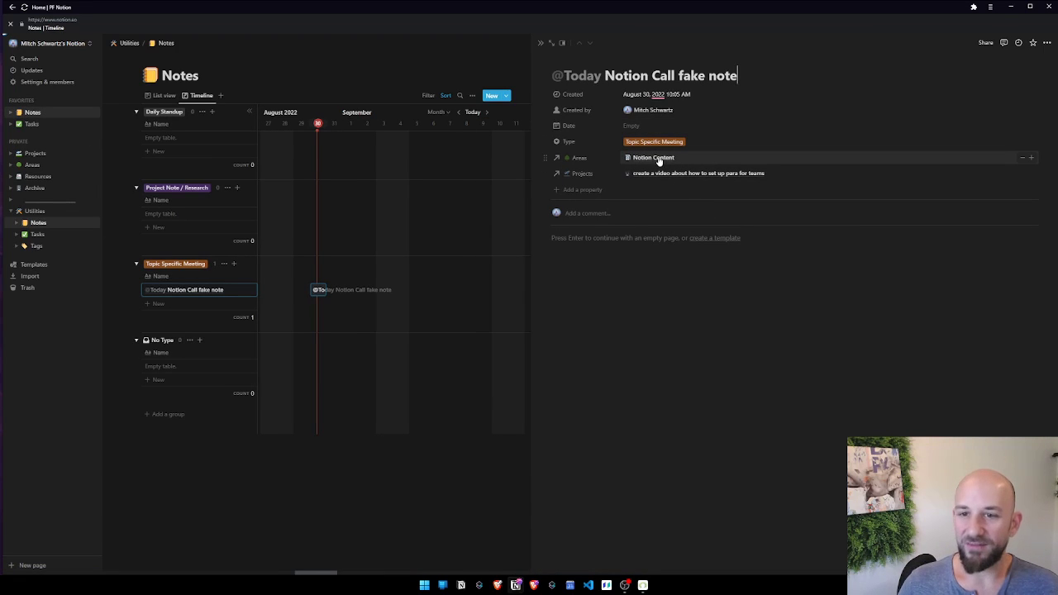
pyautogui.click(578, 158)
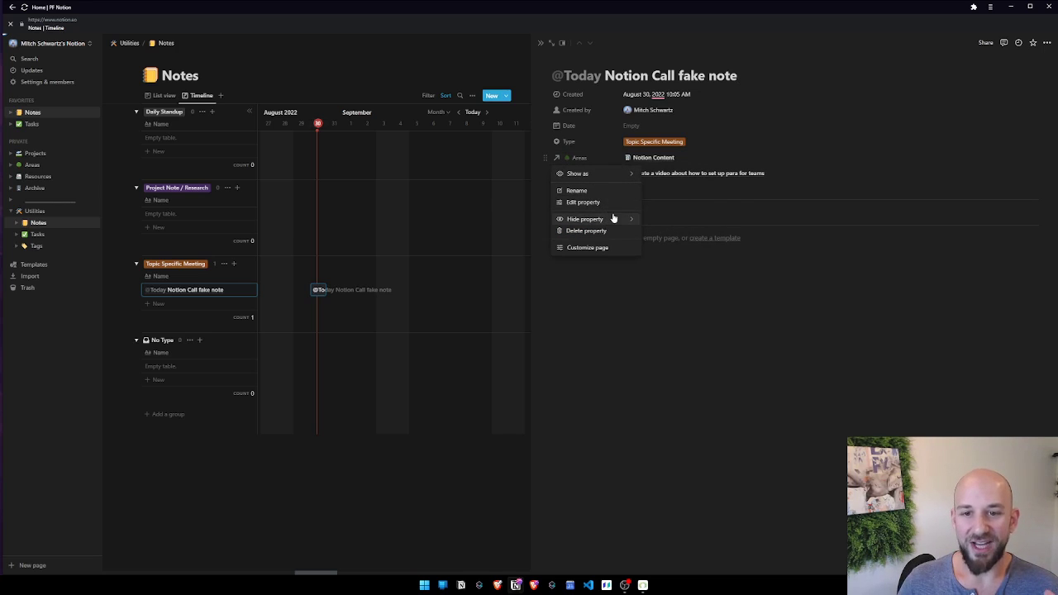
pyautogui.click(612, 207)
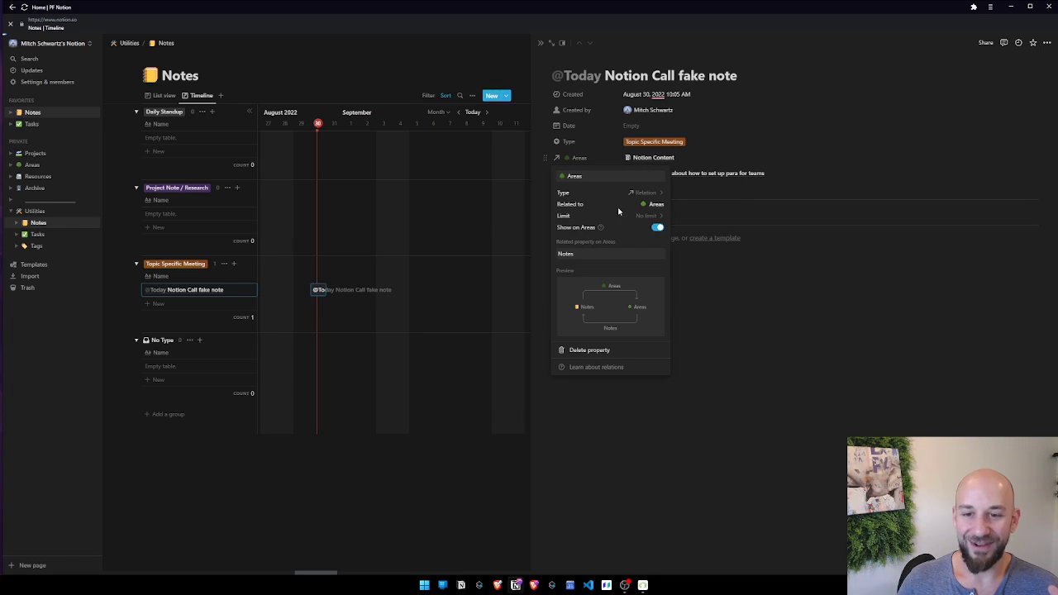
pyautogui.click(751, 349)
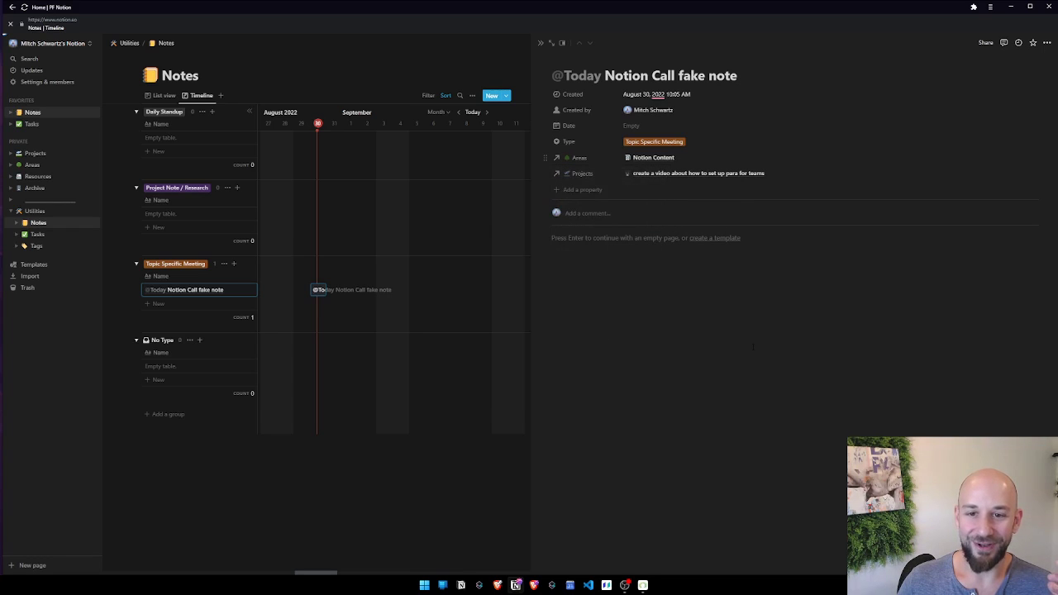
# Inspect the note's Projects relation settings, including Show on Projects and its related property, and return to the Notes database.
pyautogui.click(575, 174)
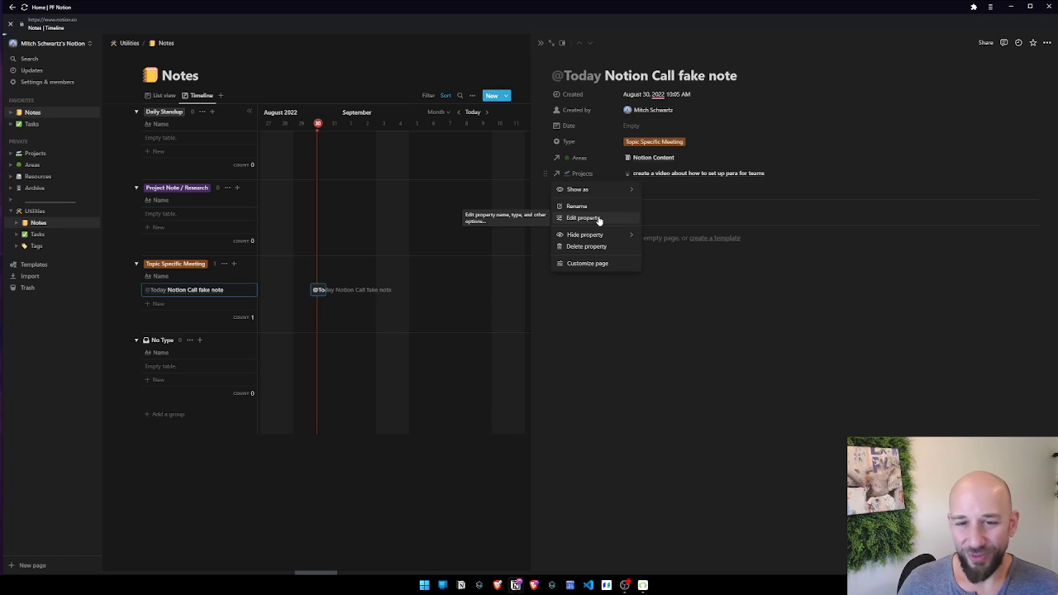
pyautogui.click(598, 220)
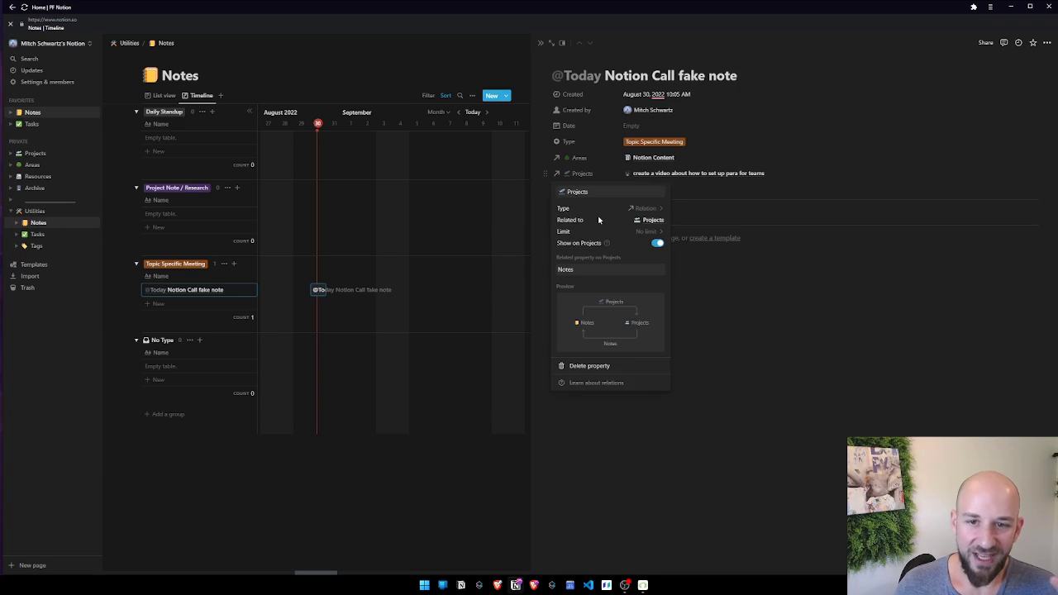
pyautogui.click(656, 245)
pyautogui.click(609, 260)
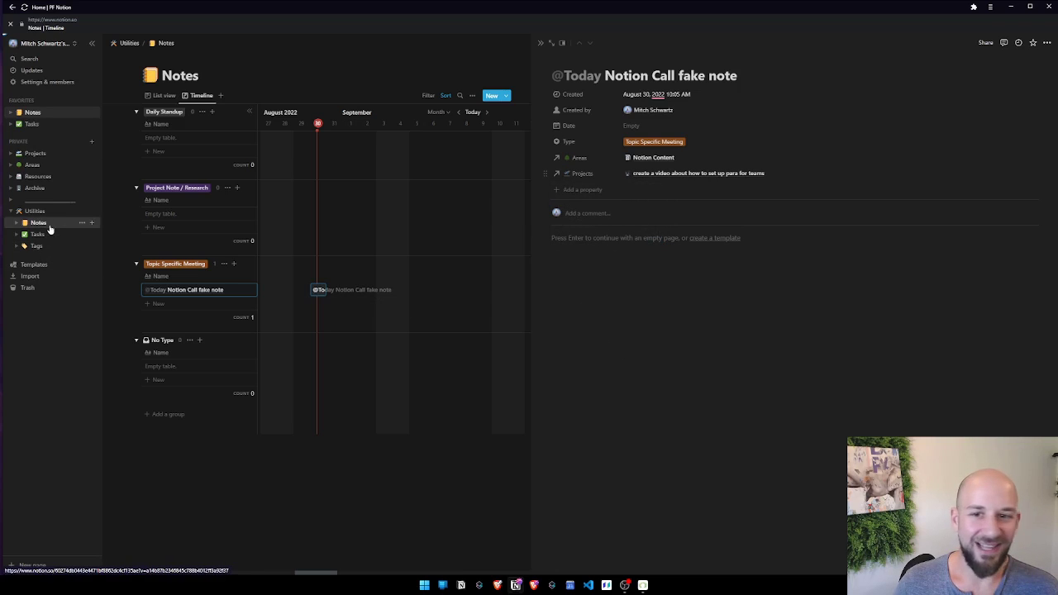
pyautogui.click(56, 114)
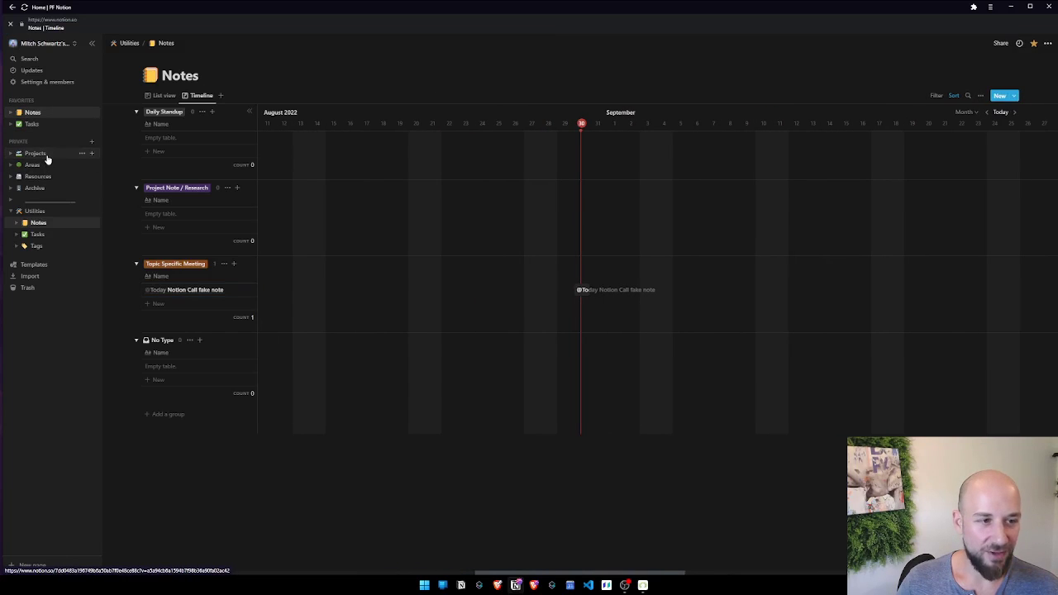
# Open the project "create a video about how to set up para for teams", check its Notes relation options, and close the project.
pyautogui.click(47, 157)
pyautogui.click(43, 164)
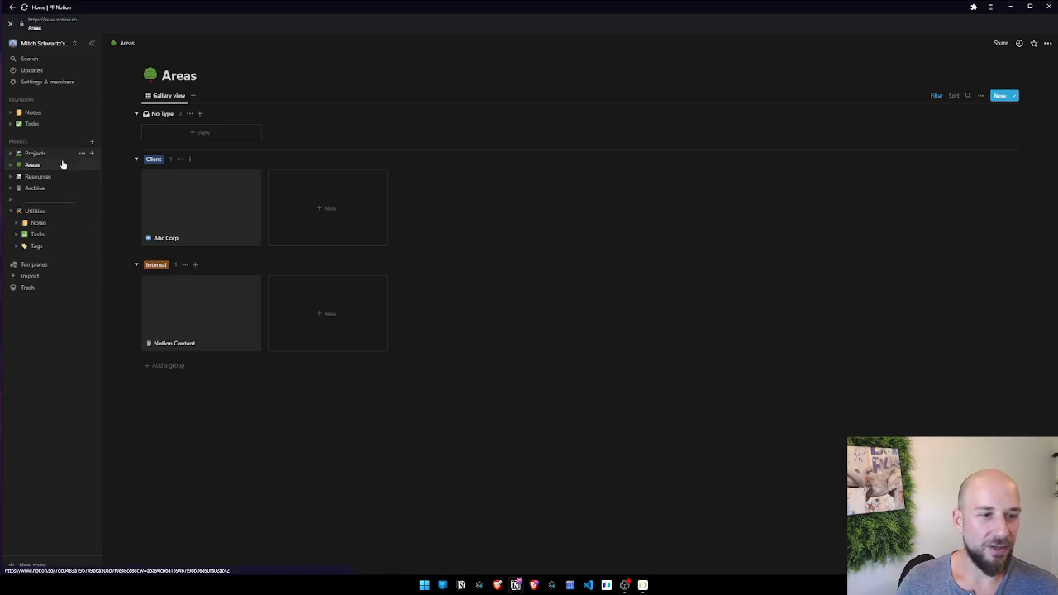
pyautogui.click(61, 154)
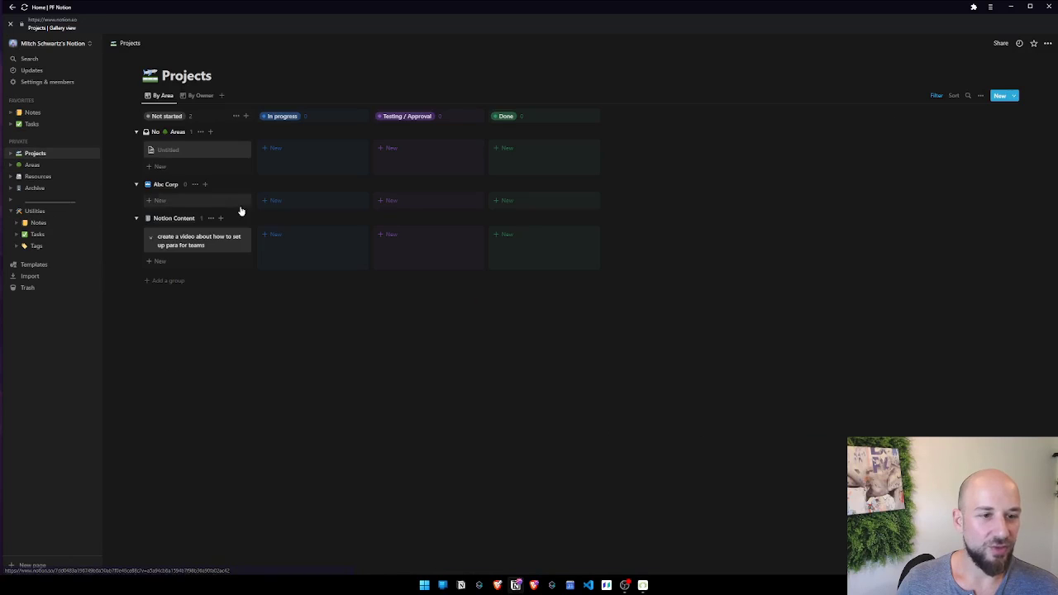
pyautogui.click(213, 243)
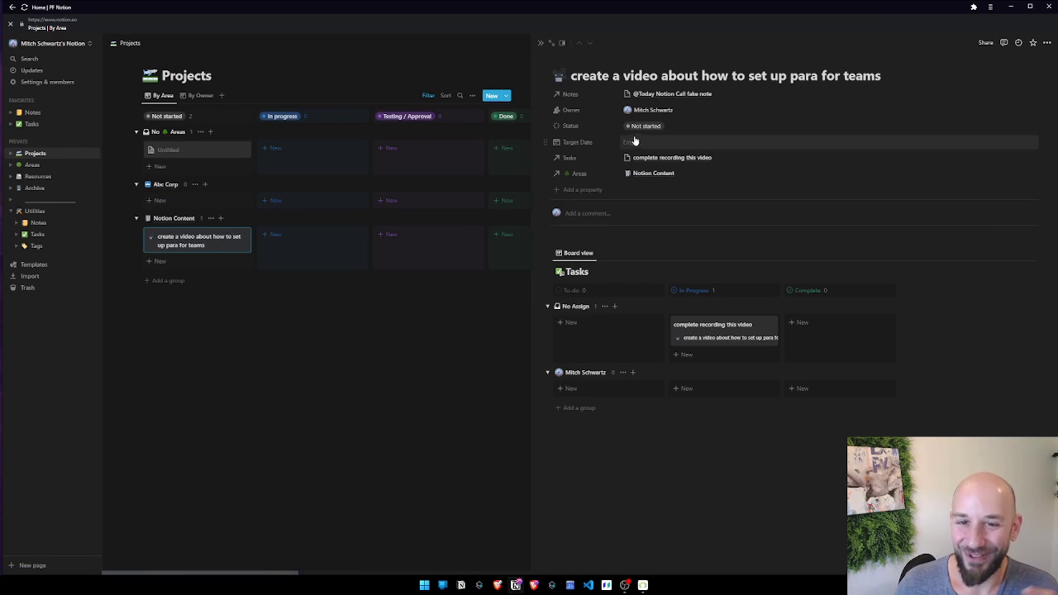
pyautogui.click(573, 95)
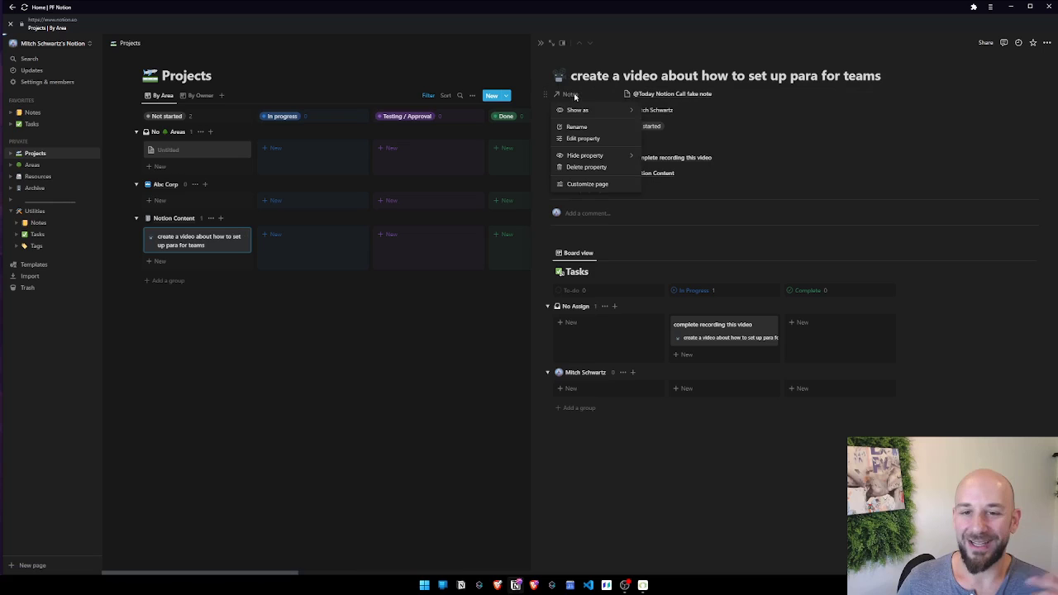
pyautogui.click(823, 166)
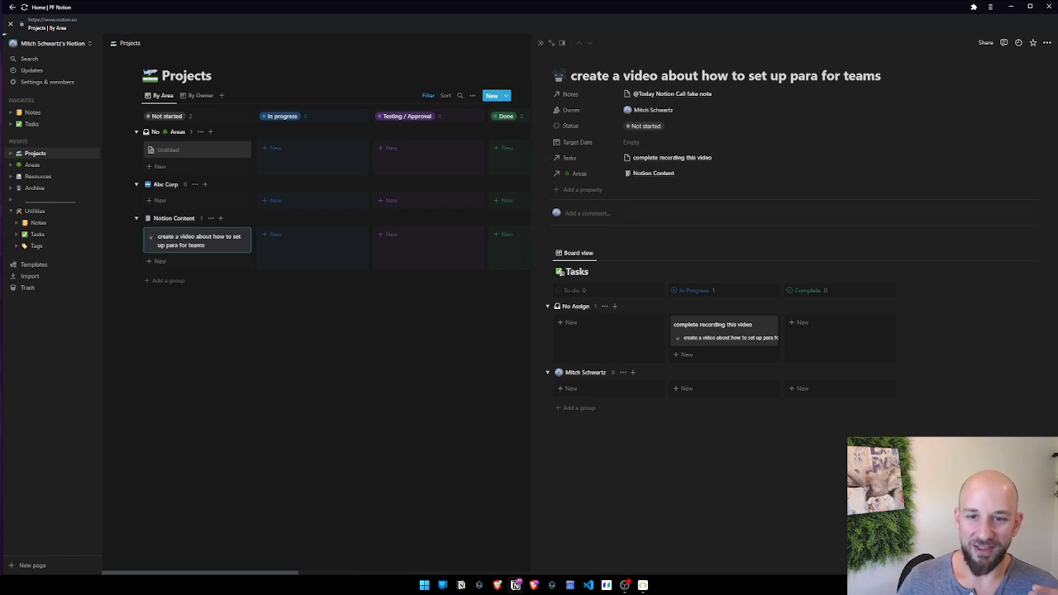
pyautogui.click(489, 344)
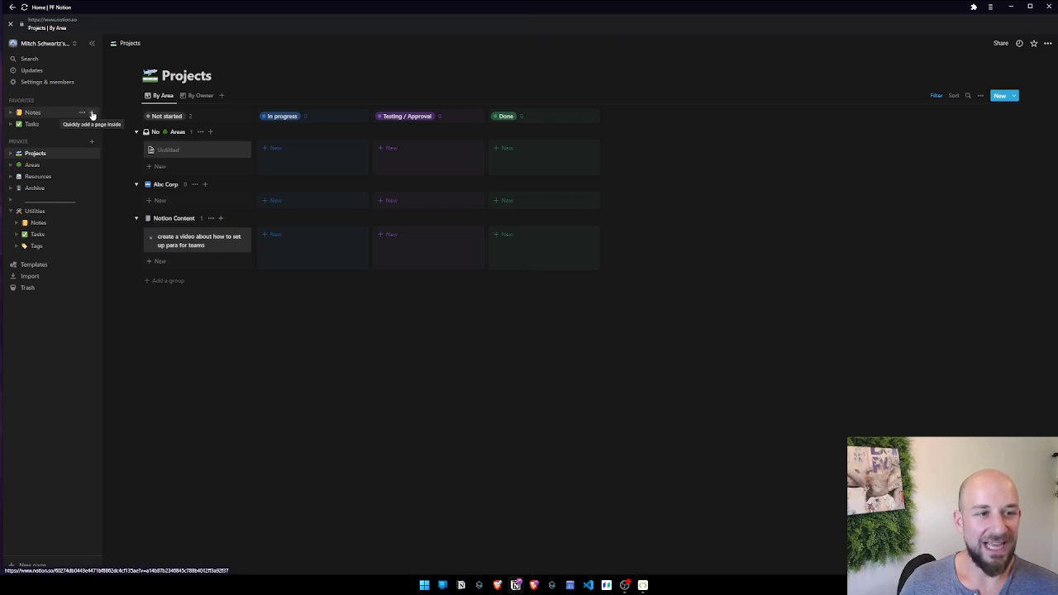
# Review the Notes, Tasks, Projects, Areas and Resources databases one after another.
pyautogui.click(58, 114)
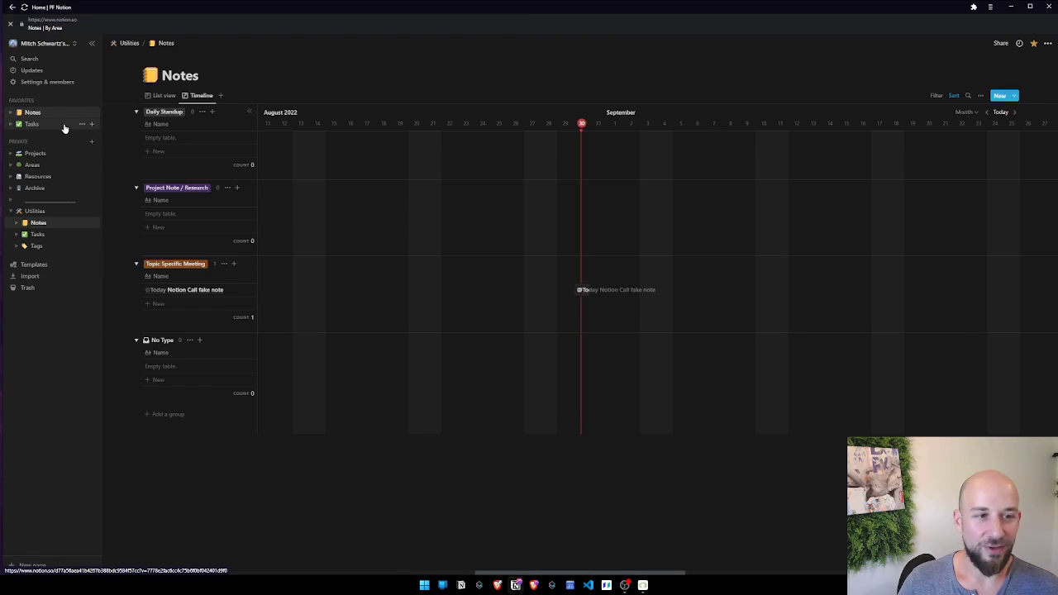
pyautogui.click(64, 125)
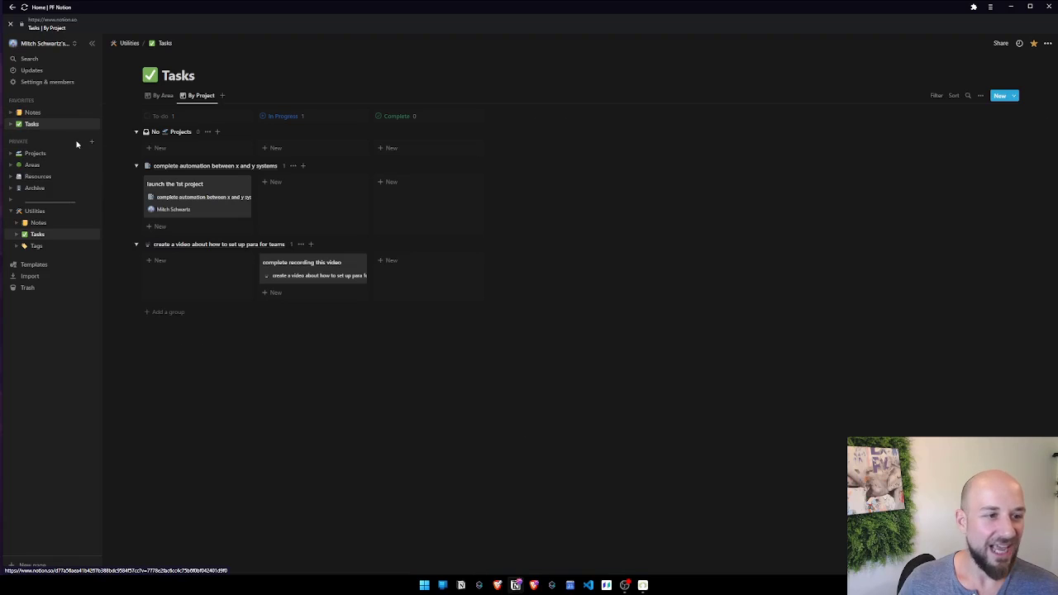
pyautogui.click(59, 155)
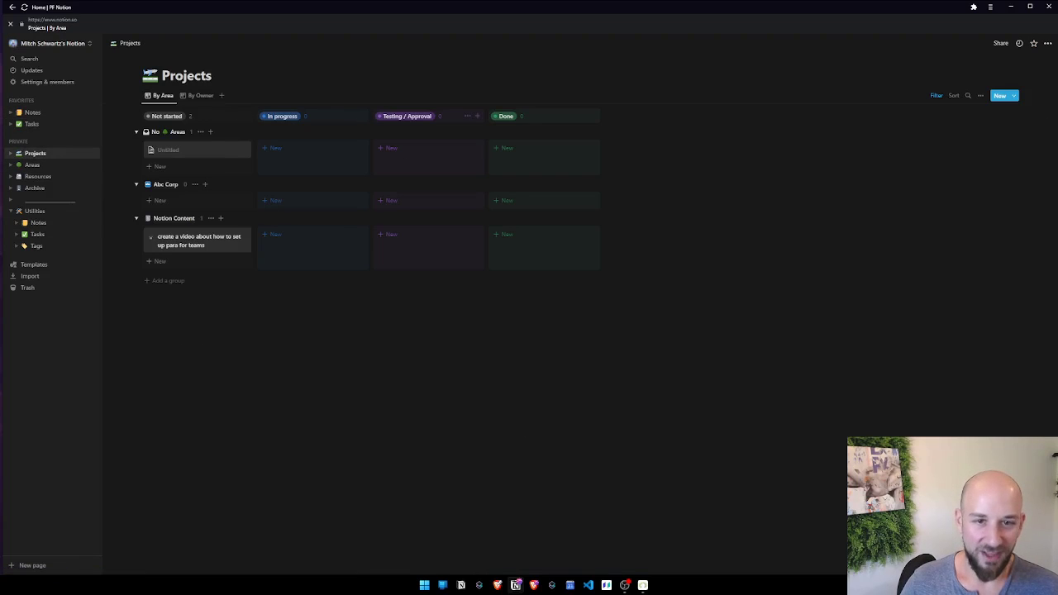
pyautogui.click(61, 165)
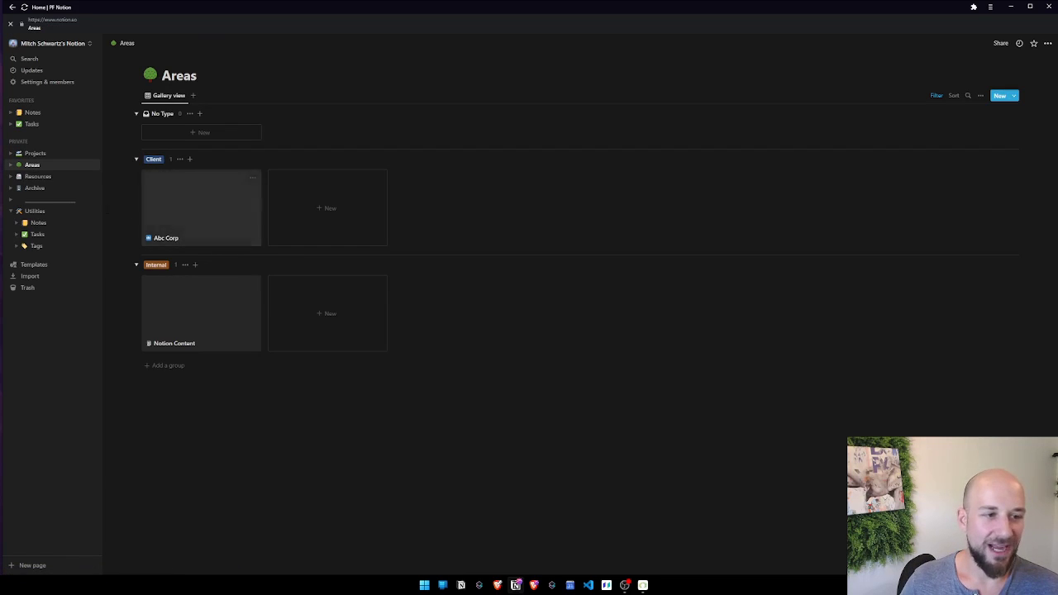
pyautogui.click(41, 178)
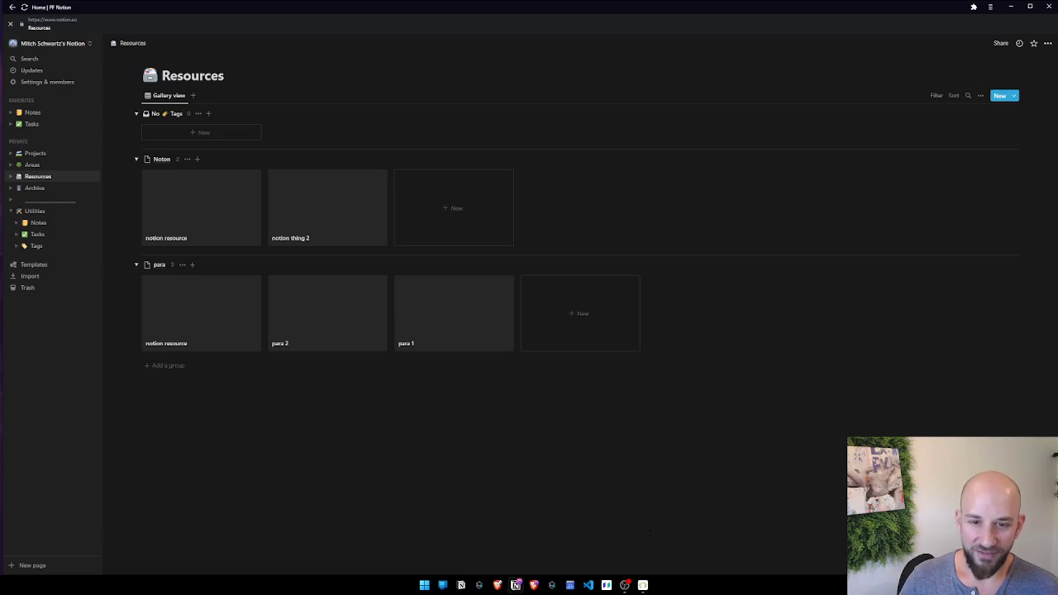
pyautogui.click(625, 585)
pyautogui.click(765, 458)
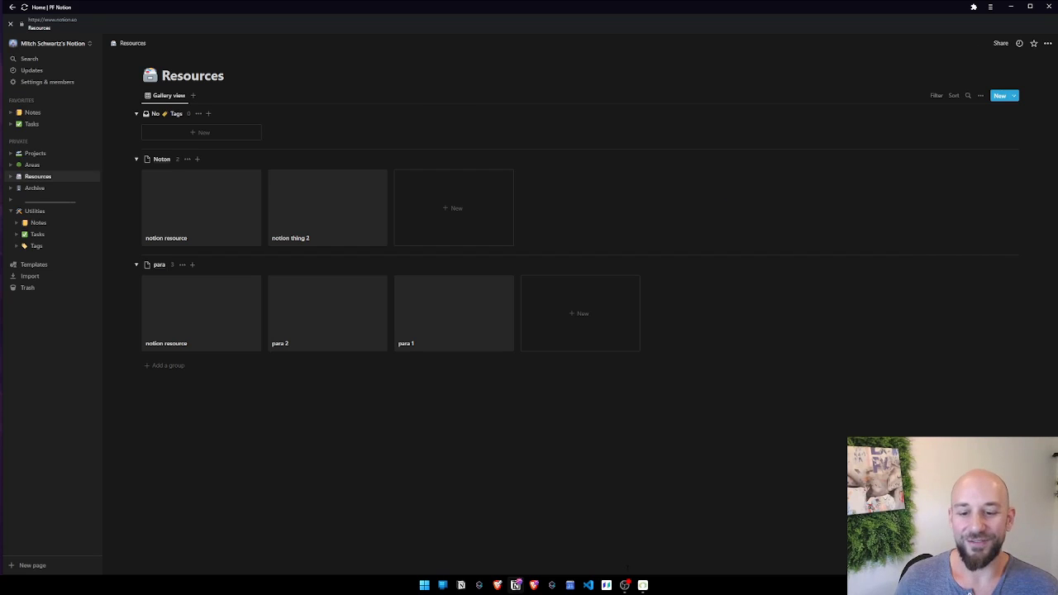
pyautogui.click(625, 584)
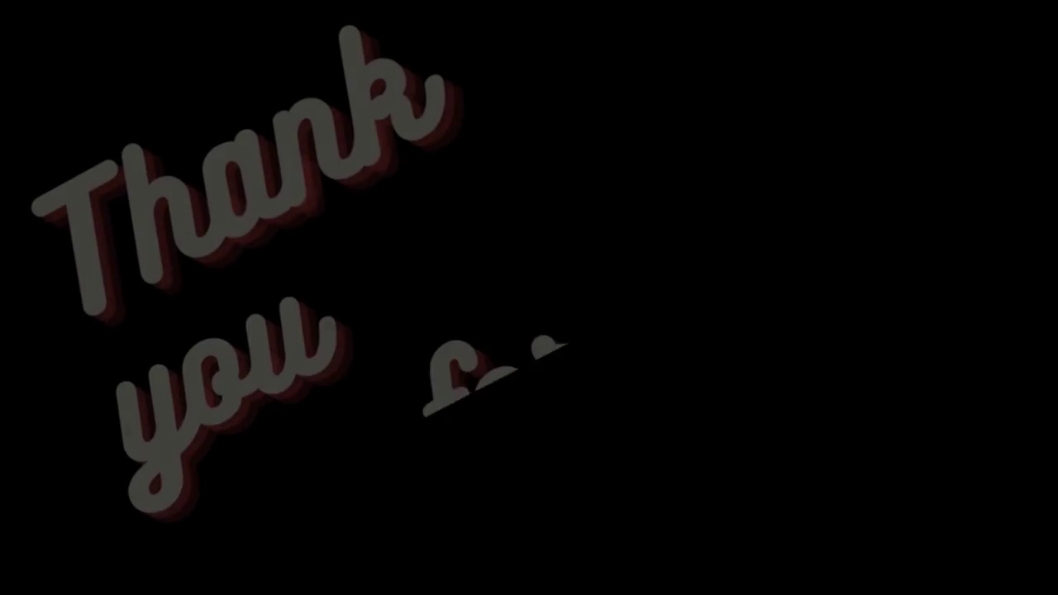